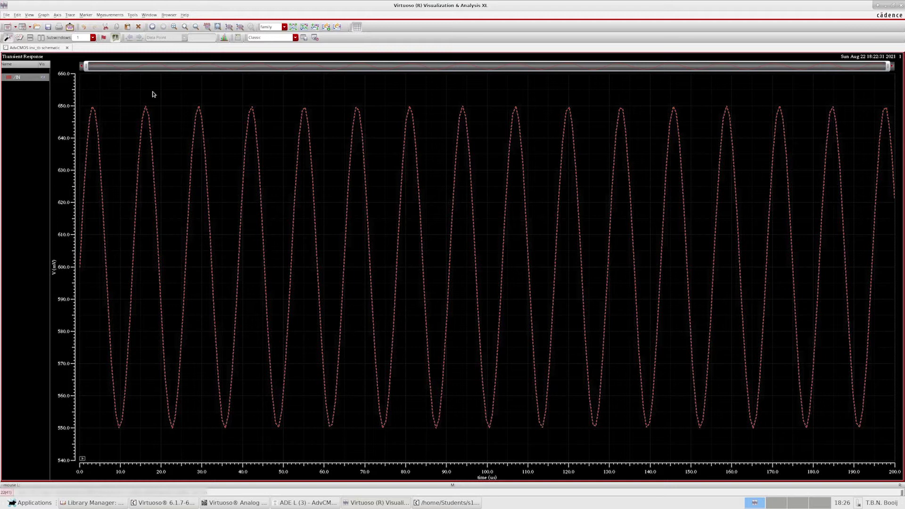
Step: Select the /IN trace and start exporting it from the trace actions
{"action": "left_click", "coordinate": [153, 93]}
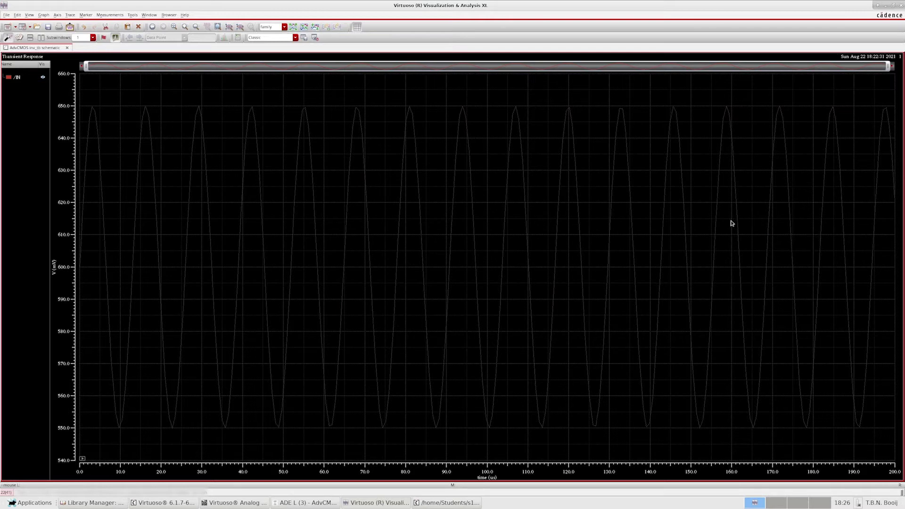
{"action": "left_click", "coordinate": [18, 77]}
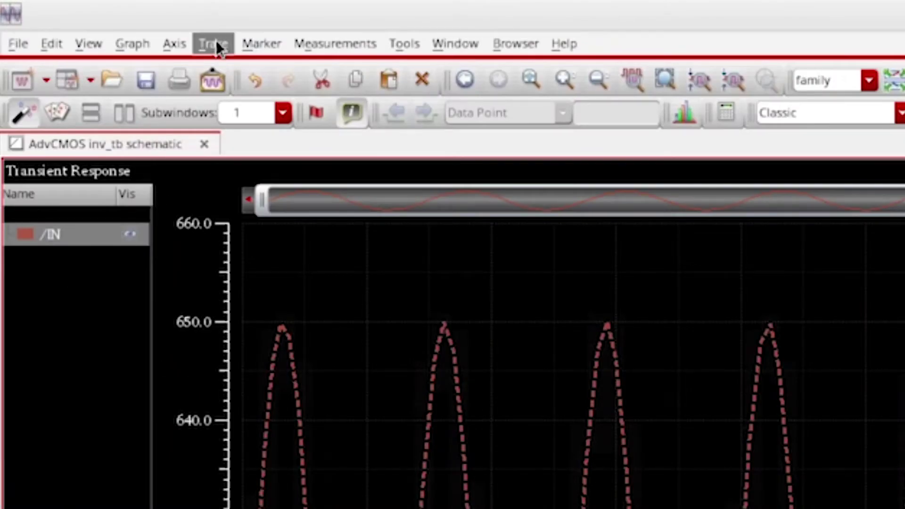
{"action": "left_click", "coordinate": [215, 42]}
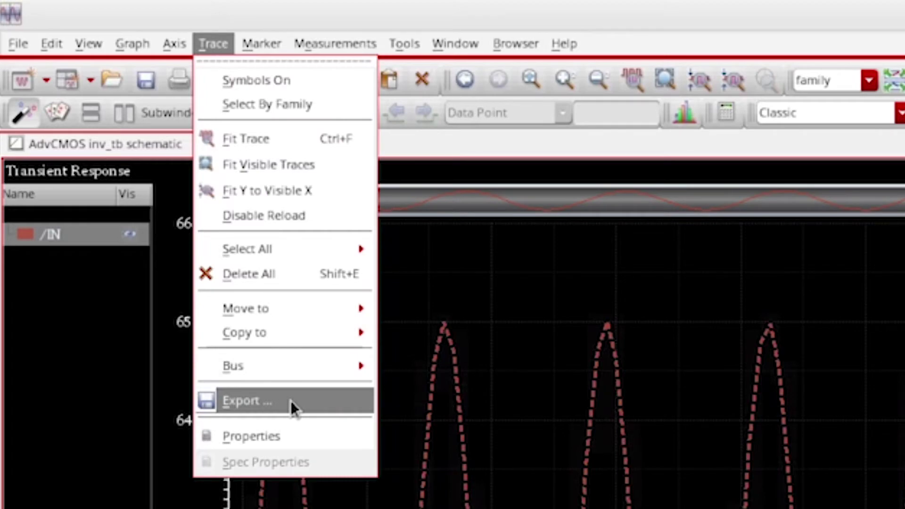
{"action": "left_click", "coordinate": [291, 403]}
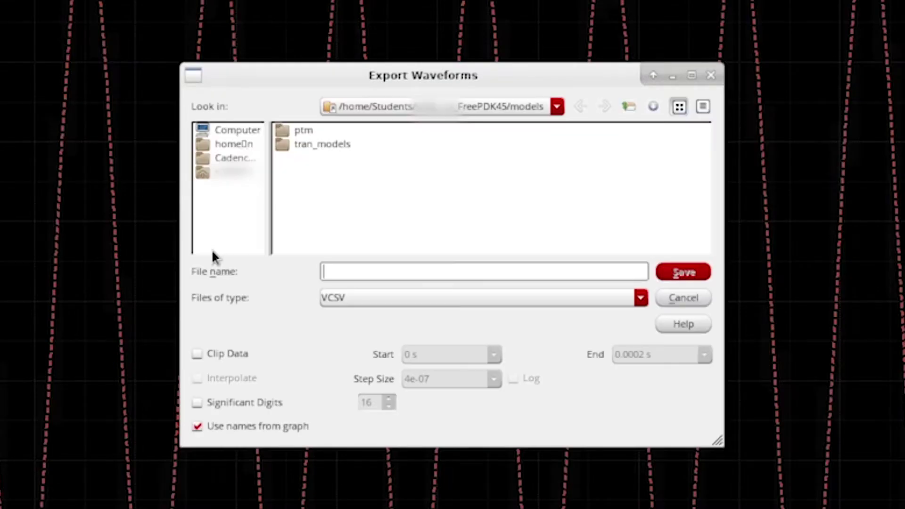
Step: Name the export file sine_wave and set its file type to CSV
{"action": "type", "text": "sine_wave"}
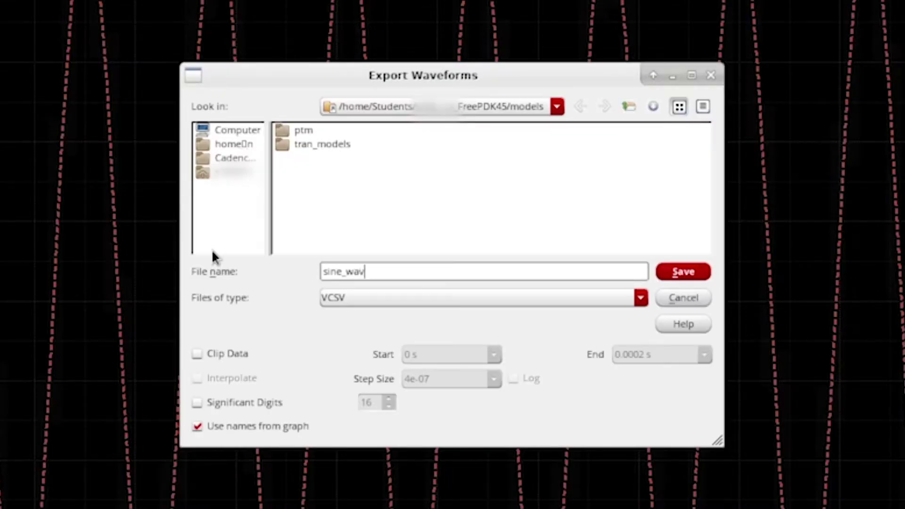
{"action": "left_click", "coordinate": [355, 299]}
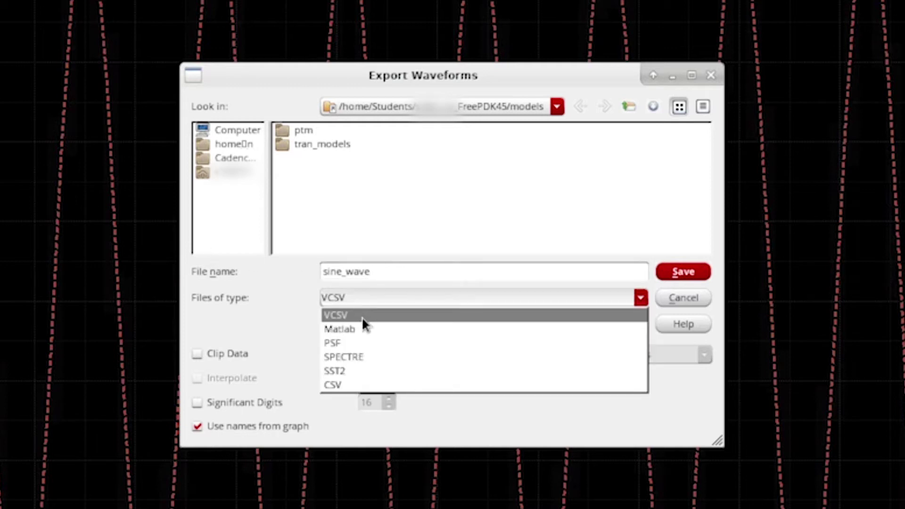
{"action": "left_click", "coordinate": [360, 386]}
{"action": "left_click", "coordinate": [343, 300]}
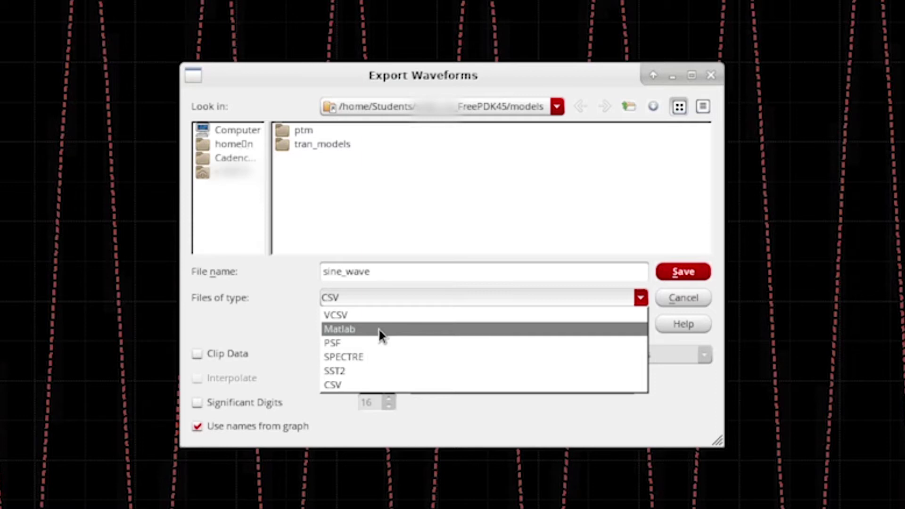
{"action": "key", "text": "Escape"}
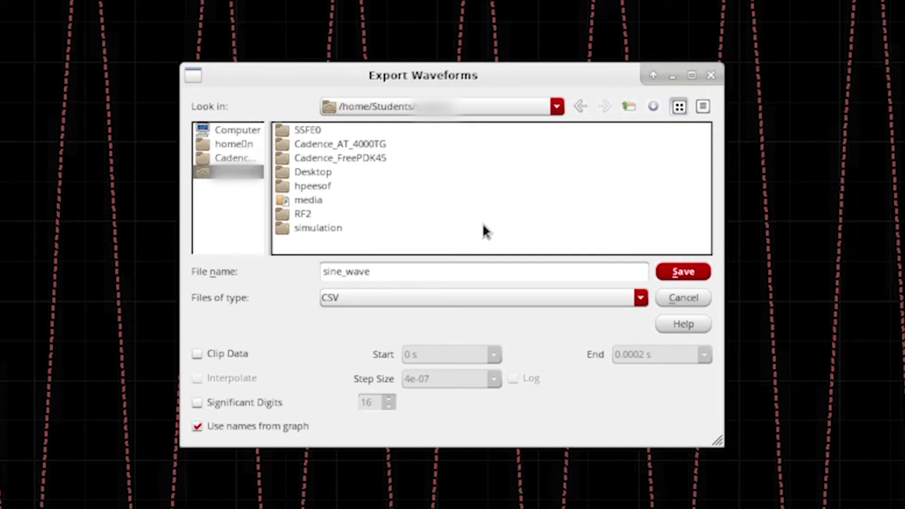
Step: Browse through media and disk to the shared desktop folder and save sine_wave.csv there
{"action": "double_click", "coordinate": [314, 200]}
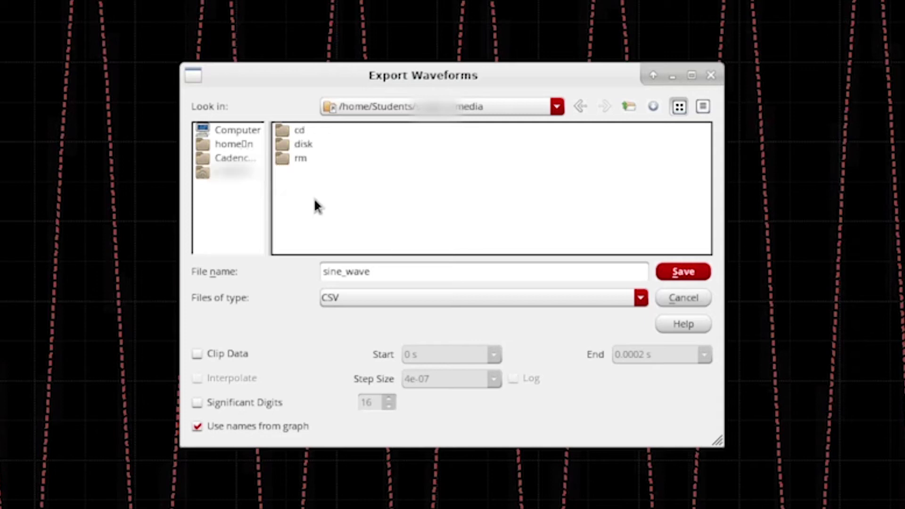
{"action": "double_click", "coordinate": [314, 144]}
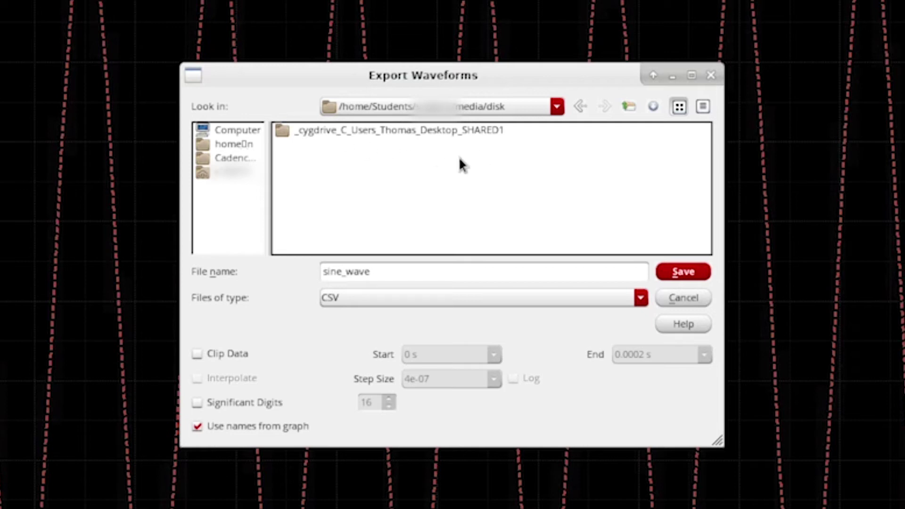
{"action": "double_click", "coordinate": [357, 133]}
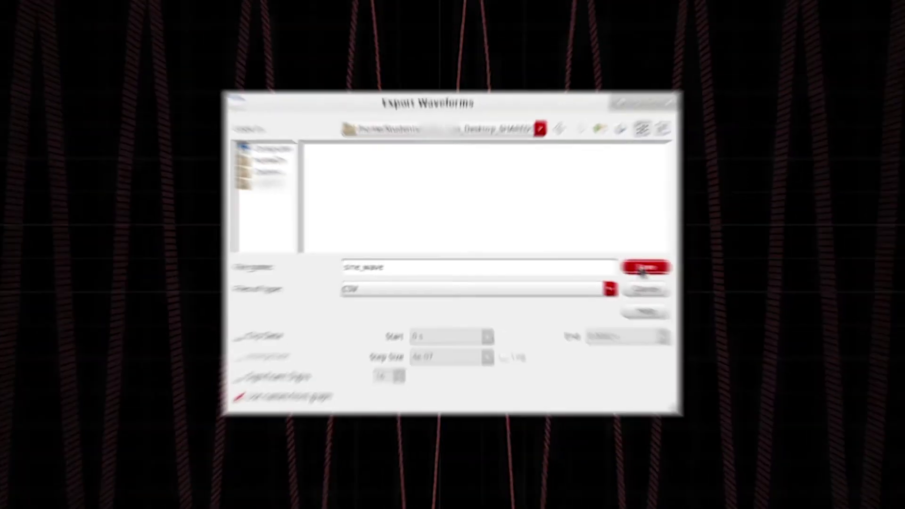
{"action": "left_click", "coordinate": [676, 272]}
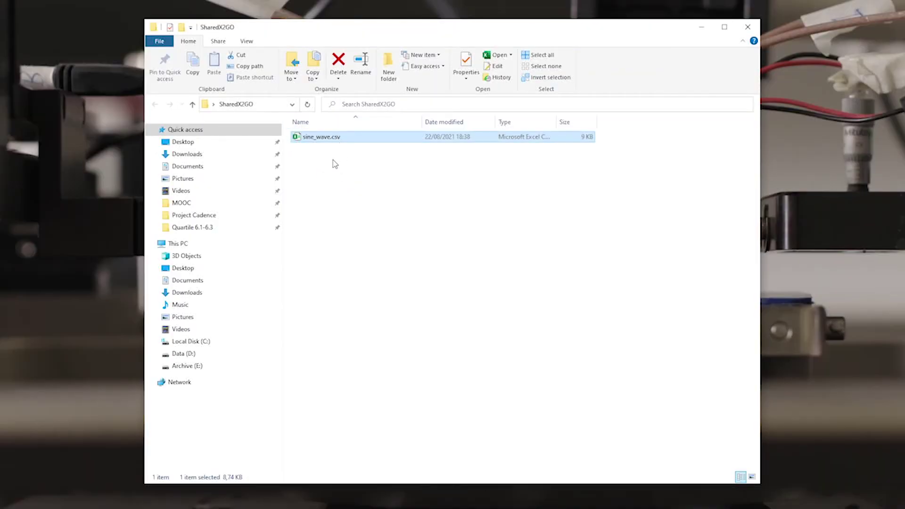
Step: Copy sine_wave.csv from the shared folder and paste it into the Matlab folder
{"action": "right_click", "coordinate": [373, 139]}
{"action": "left_click", "coordinate": [402, 330]}
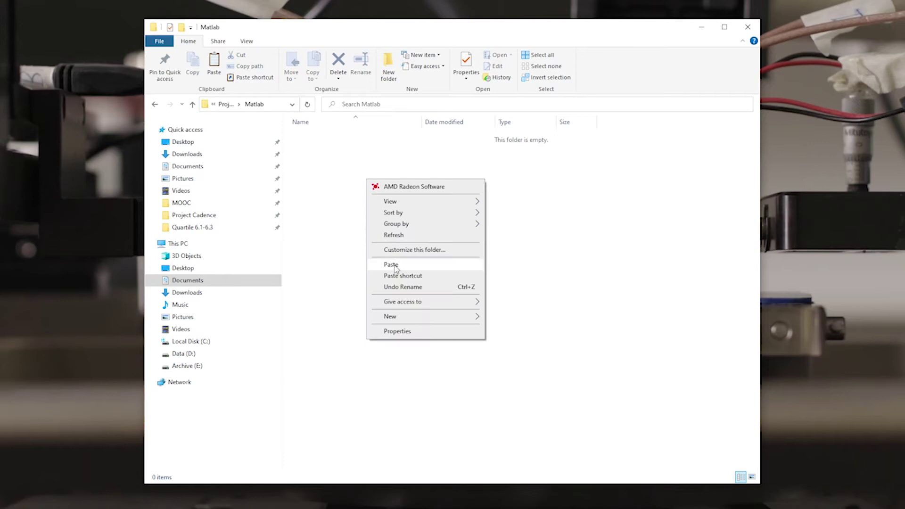
{"action": "left_click", "coordinate": [395, 267]}
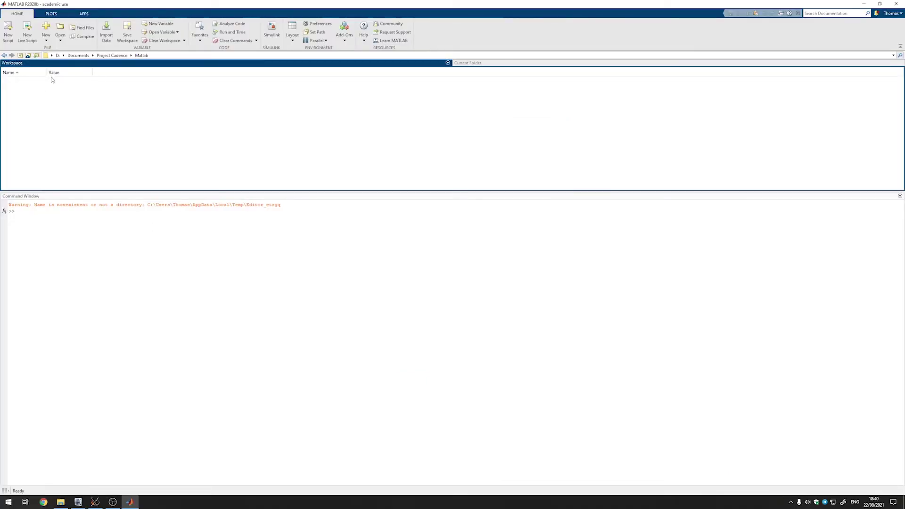
Step: Make Project Cadence\Matlab the current folder in MATLAB
{"action": "left_click", "coordinate": [37, 55]}
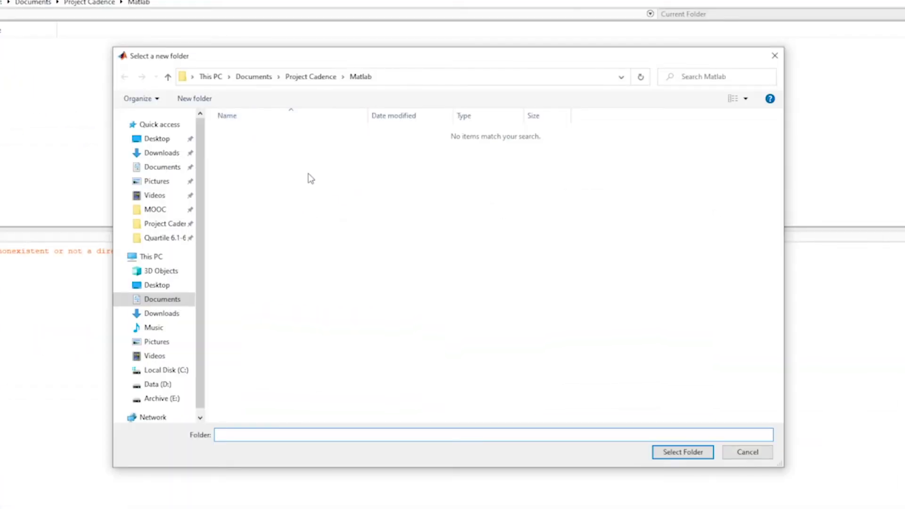
{"action": "left_click", "coordinate": [669, 455]}
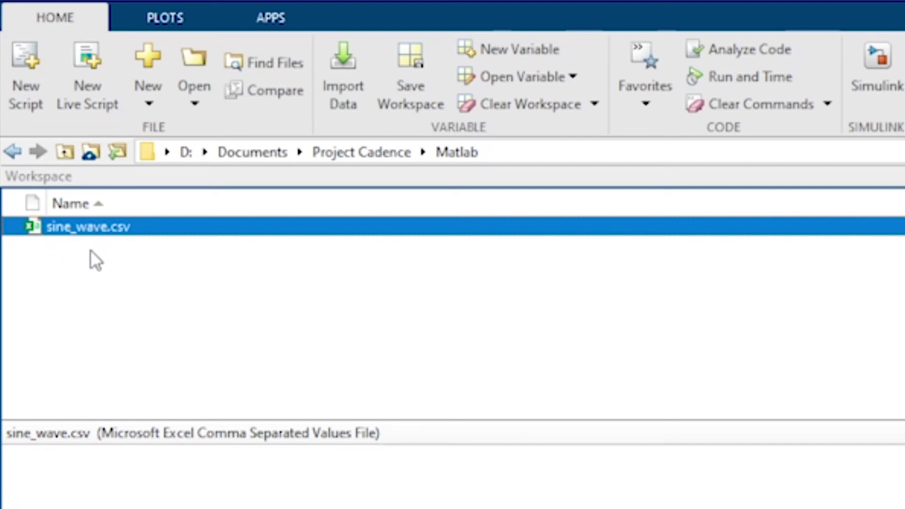
{"action": "left_click", "coordinate": [89, 250]}
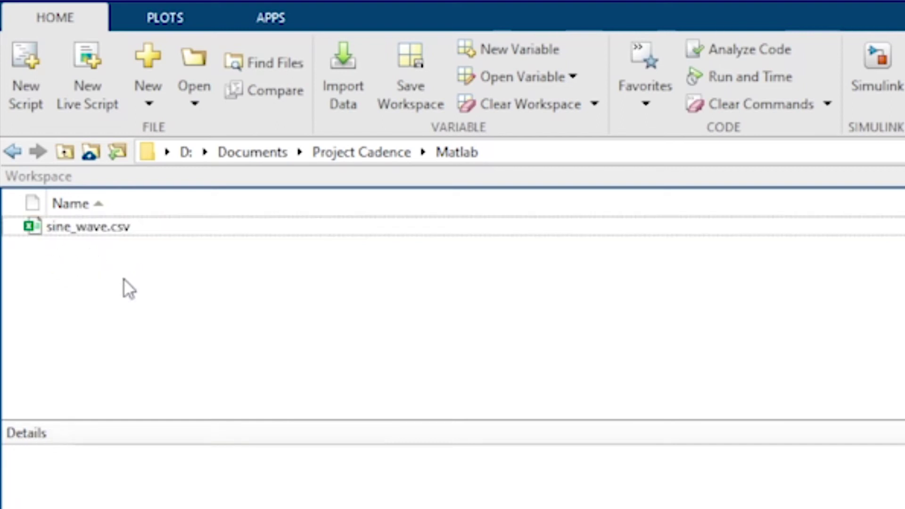
Step: Create a new blank script and save it as plotsinewave
{"action": "left_click", "coordinate": [149, 104]}
{"action": "left_click", "coordinate": [167, 149]}
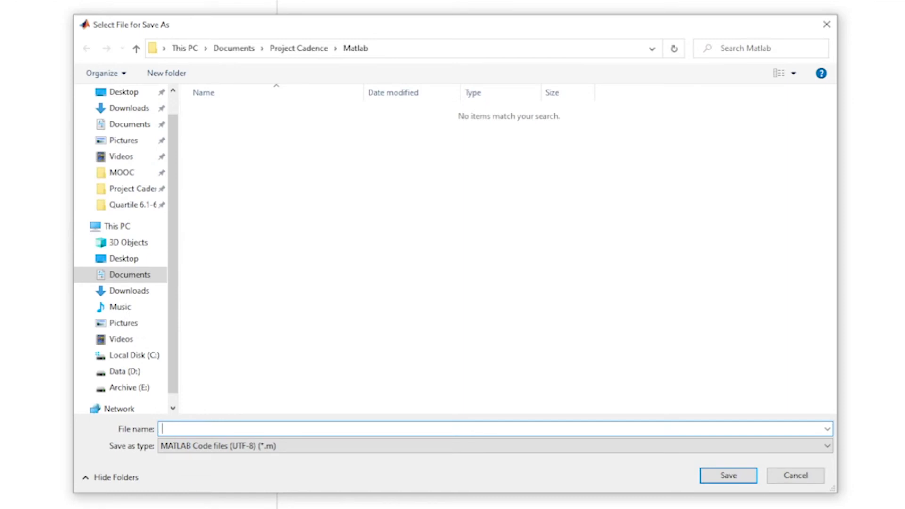
{"action": "type", "text": "plotsinewave"}
{"action": "key", "text": "Return"}
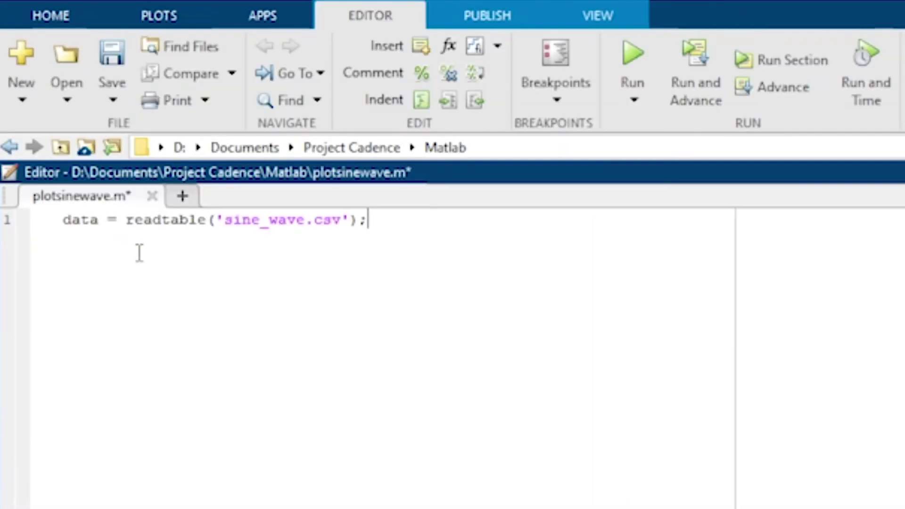
Step: Run the readtable('sine_wave.csv') script and inspect the 222x2 data table in the Workspace
{"action": "left_click_drag", "start_coordinate": [215, 220], "coordinate": [349, 221]}
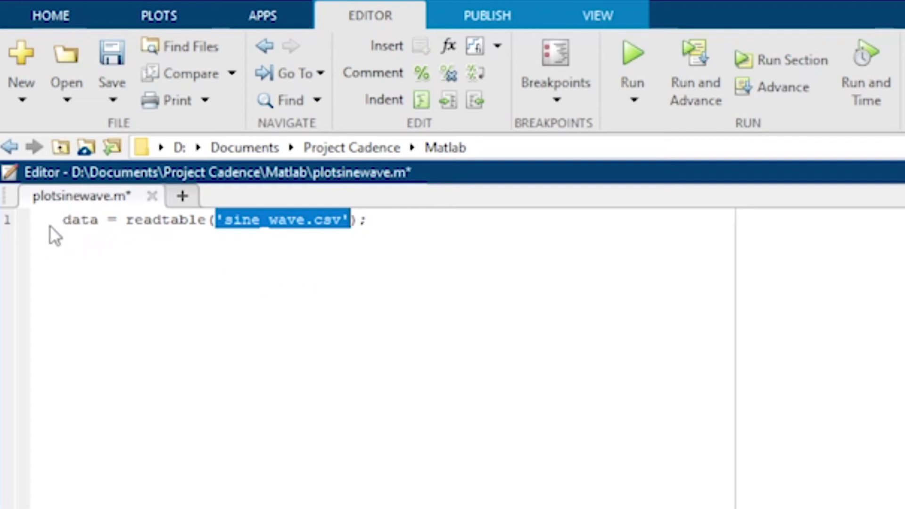
{"action": "left_click", "coordinate": [621, 50]}
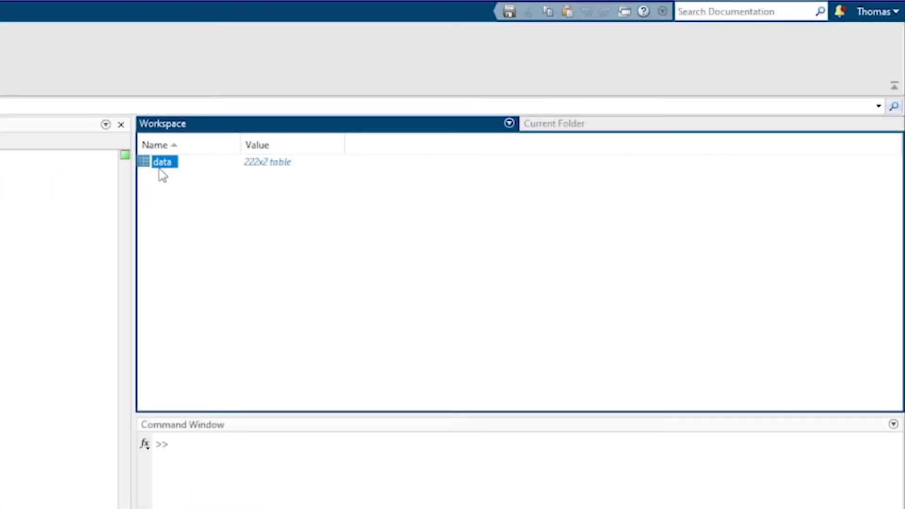
{"action": "double_click", "coordinate": [162, 163]}
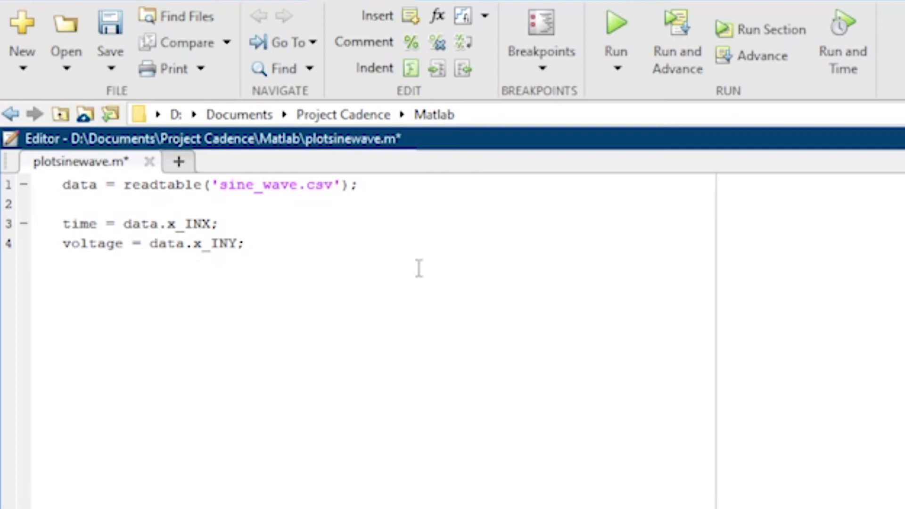
Step: Paste the figure, plot, xlabel, ylabel, title, xlim and grid lines and save the script
{"action": "key", "text": "Return"}
{"action": "key", "text": "Return"}
{"action": "key", "text": "ctrl+v"}
{"action": "key", "text": "ctrl+s"}
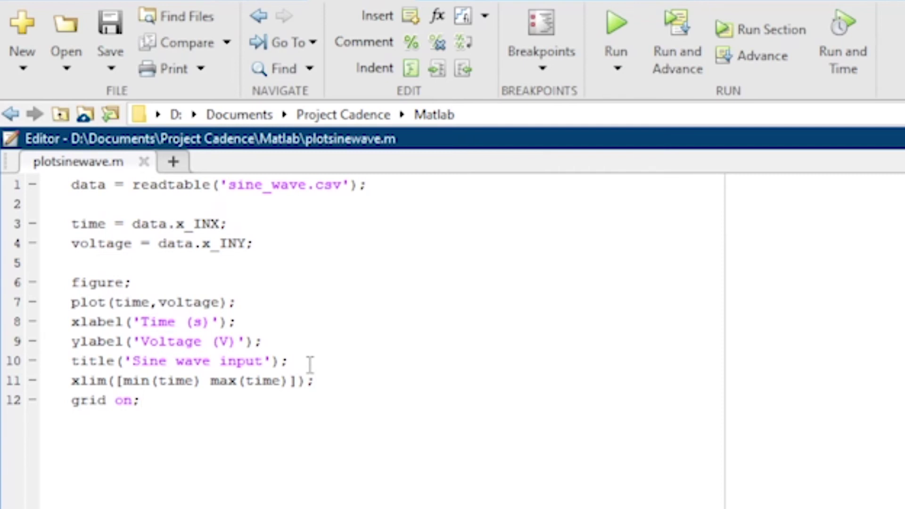
Step: Highlight the plot, axis label, title, grid and xlim lines in turn to explain them
{"action": "left_click_drag", "start_coordinate": [237, 302], "coordinate": [55, 282]}
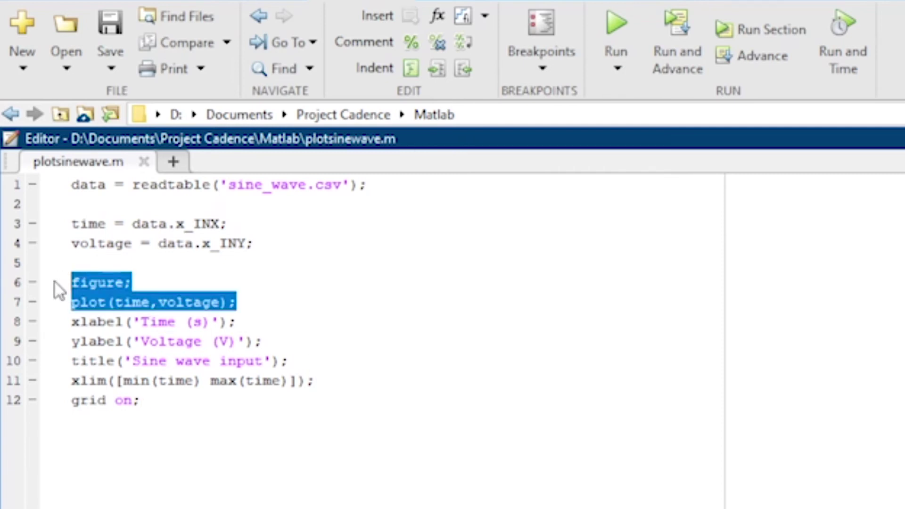
{"action": "left_click_drag", "start_coordinate": [262, 341], "coordinate": [35, 321]}
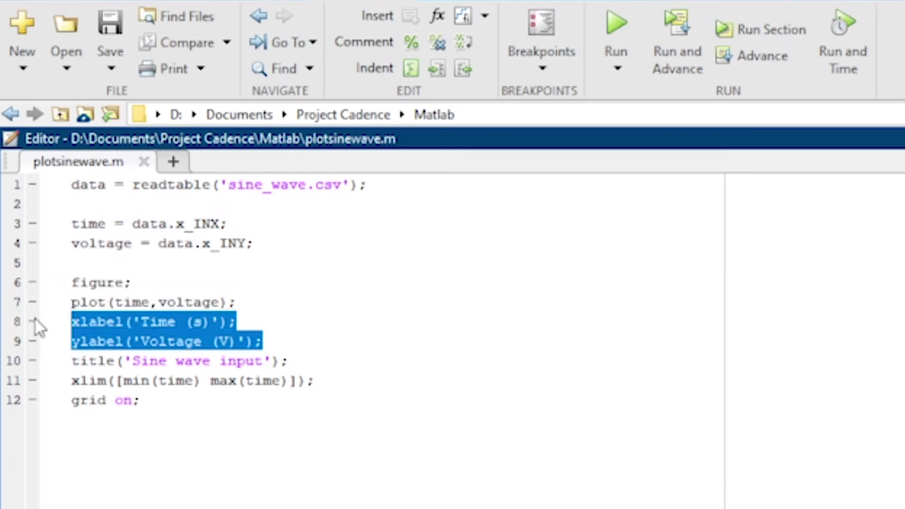
{"action": "left_click_drag", "start_coordinate": [288, 361], "coordinate": [45, 372]}
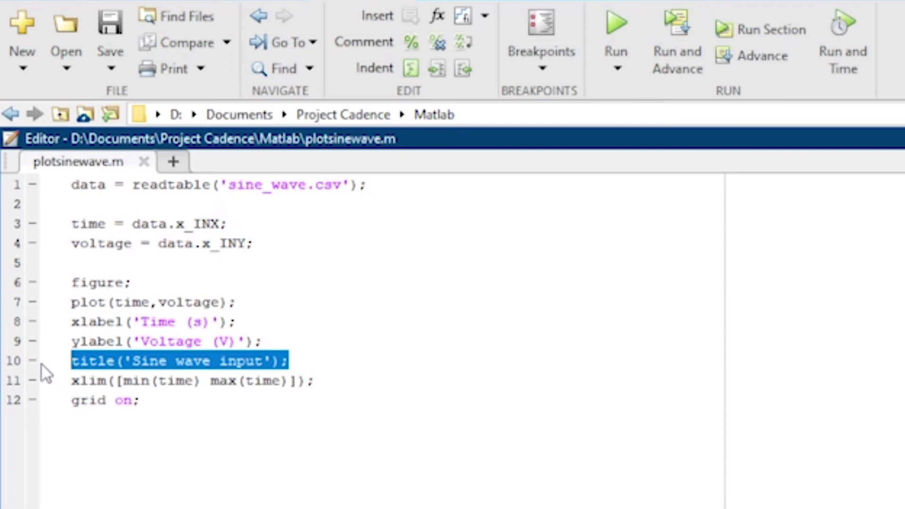
{"action": "left_click_drag", "start_coordinate": [68, 400], "coordinate": [150, 398]}
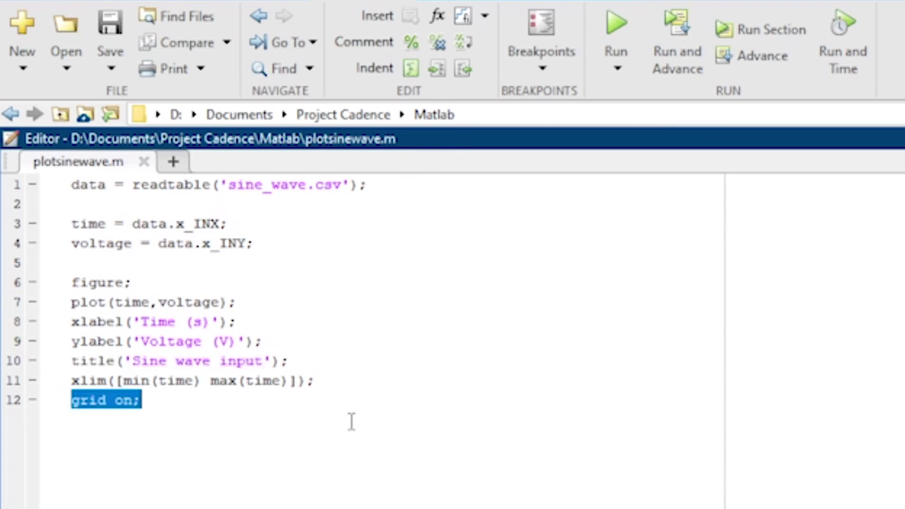
{"action": "left_click_drag", "start_coordinate": [315, 380], "coordinate": [71, 380]}
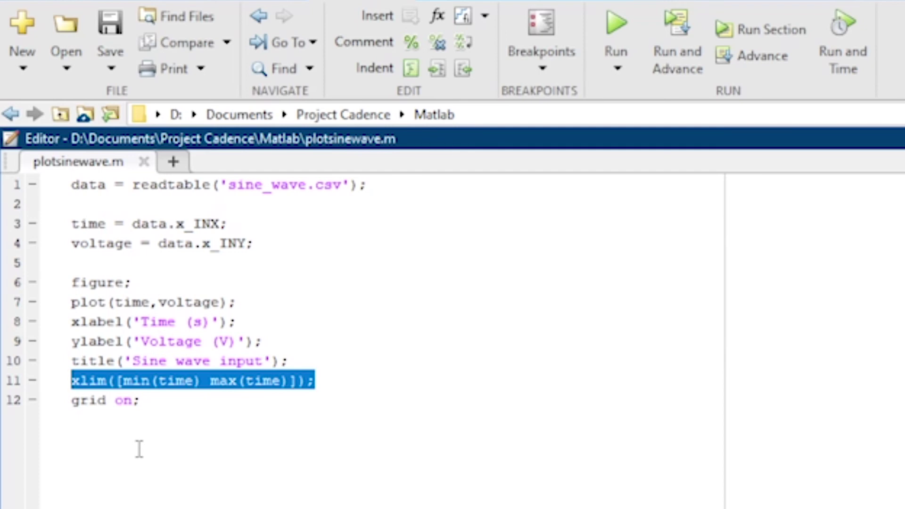
{"action": "left_click", "coordinate": [495, 419]}
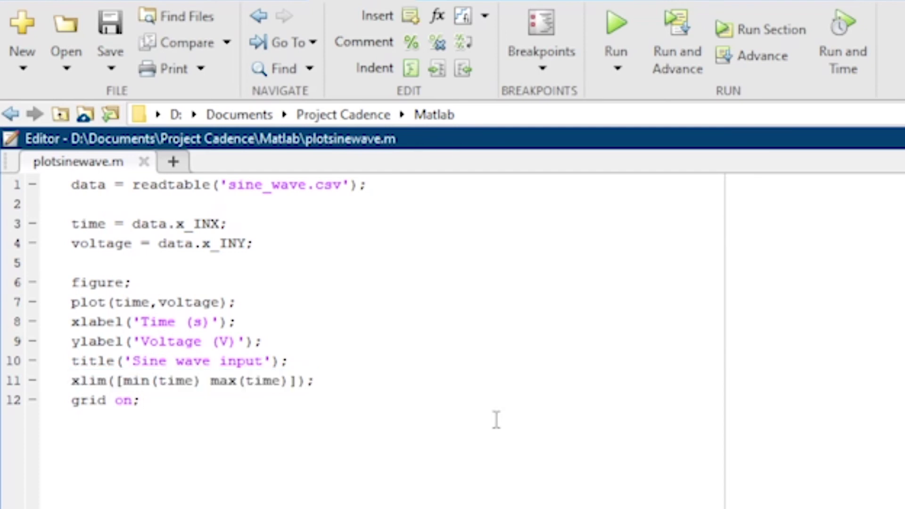
Step: Run the script to draw the sine wave plot in Figure 1
{"action": "left_click", "coordinate": [621, 22]}
{"action": "left_click_drag", "start_coordinate": [408, 18], "coordinate": [390, 136]}
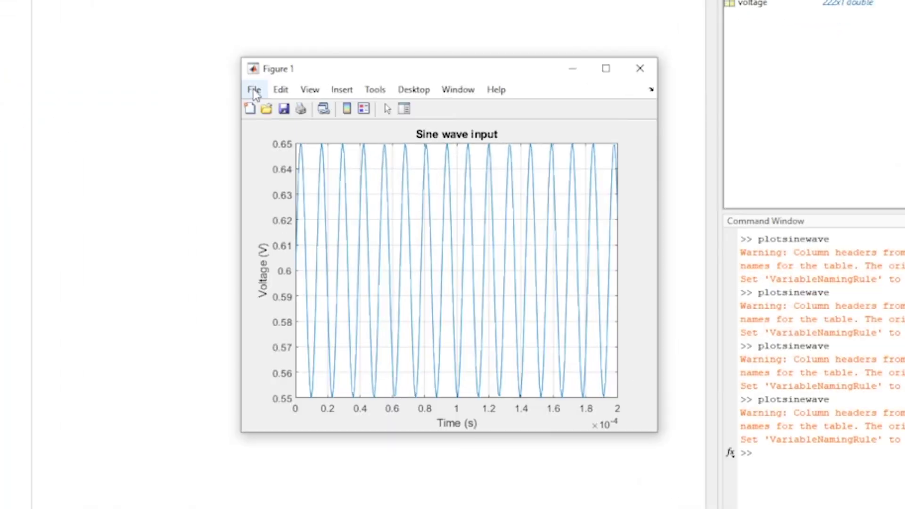
{"action": "left_click", "coordinate": [342, 134]}
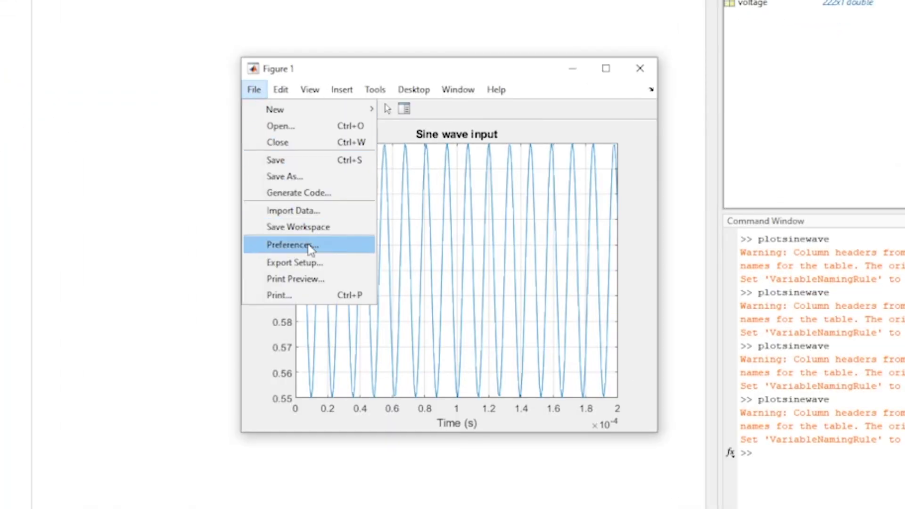
{"action": "left_click", "coordinate": [315, 267]}
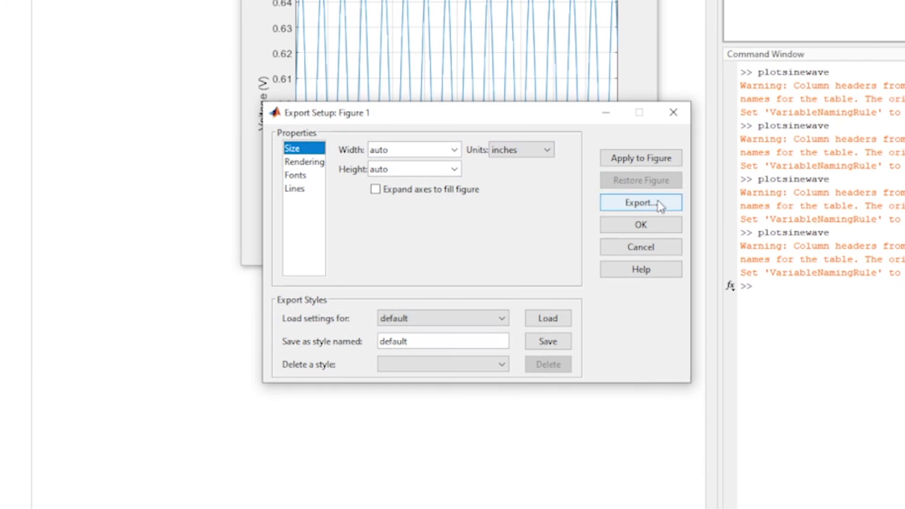
Step: Export the figure as JPEG image sine_wave.jpg into the Matlab folder, viewed in File Explorer
{"action": "left_click", "coordinate": [658, 200]}
{"action": "key", "text": "BackSpace"}
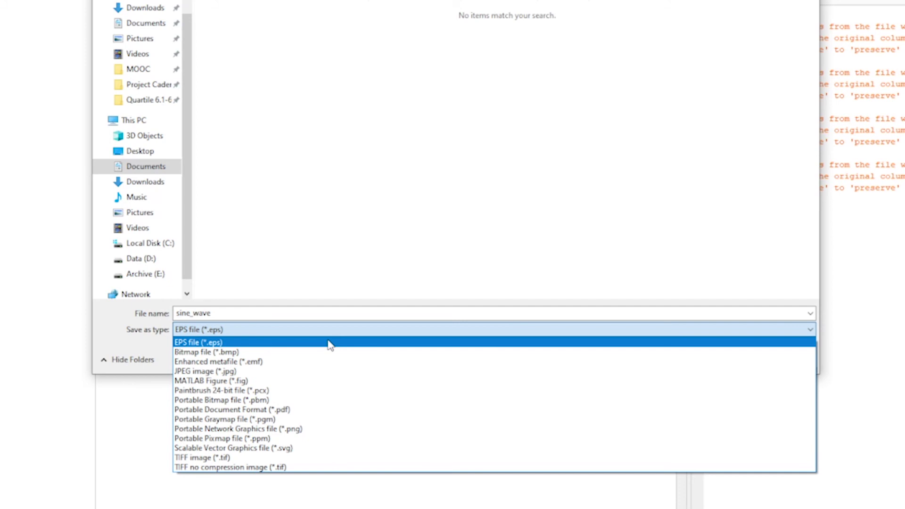
{"action": "left_click", "coordinate": [329, 374]}
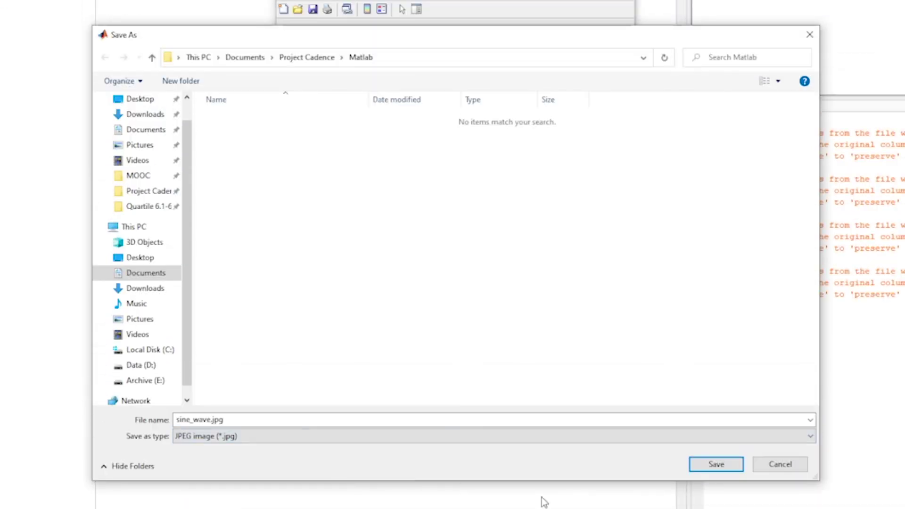
{"action": "left_click", "coordinate": [713, 464]}
{"action": "left_click", "coordinate": [61, 502]}
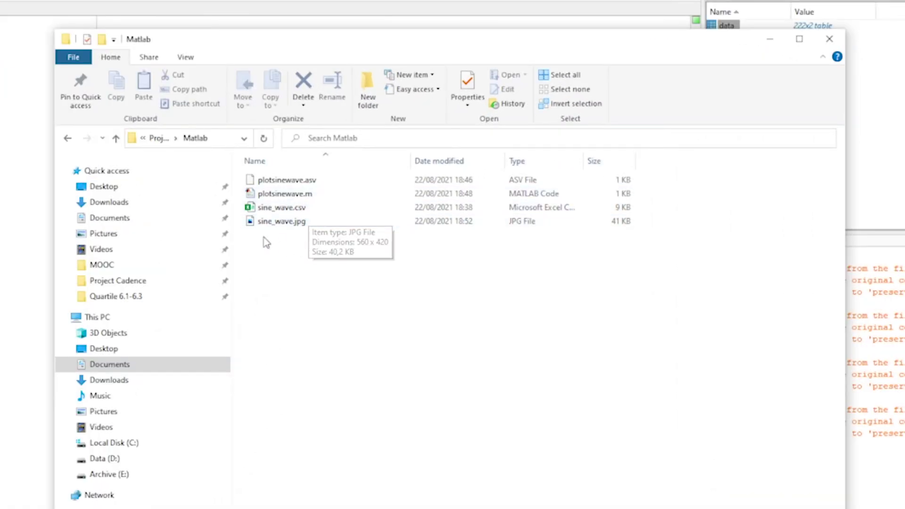
Step: Open sine_wave.jpg in Photos to view the Sine wave input plot
{"action": "double_click", "coordinate": [313, 225]}
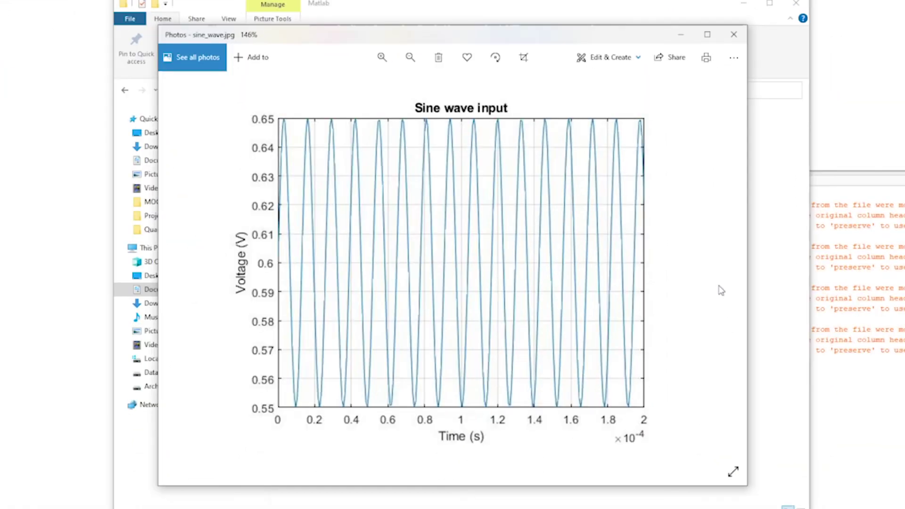